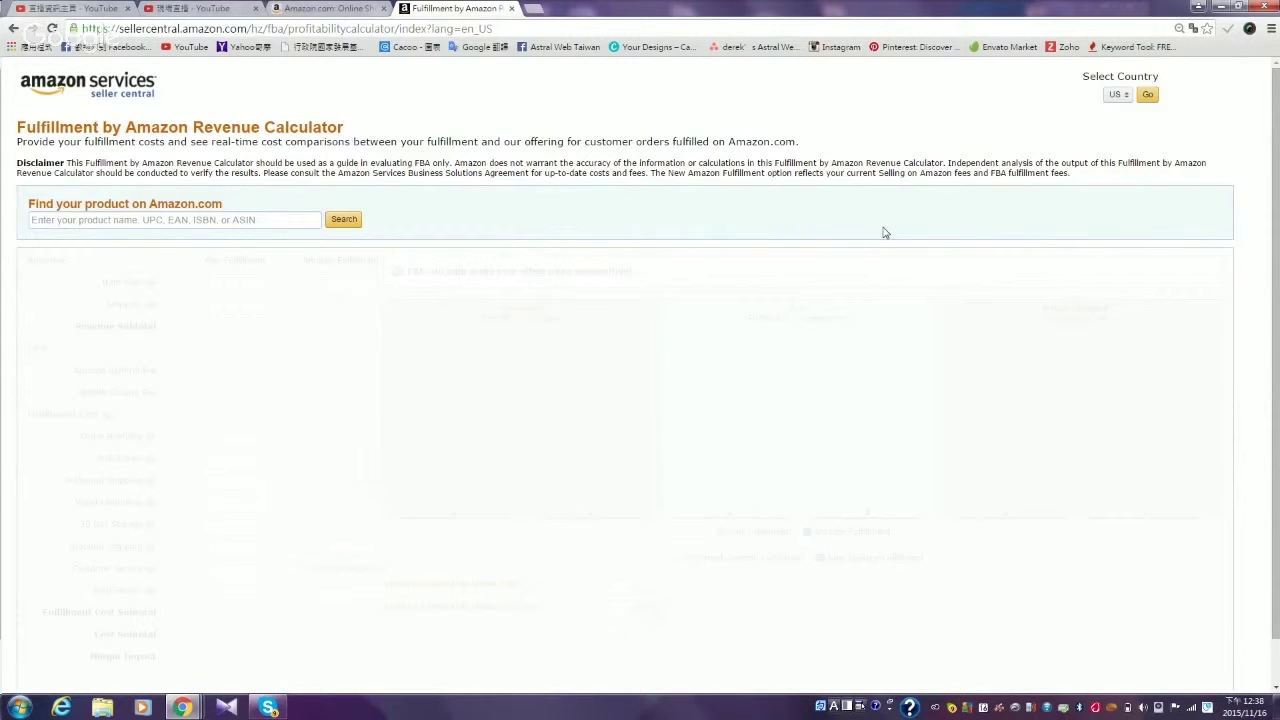
# Search Amazon.com for "basketball" in All Departments and open the Spalding NBA Street Basketball product page.
pyautogui.click(330, 8)
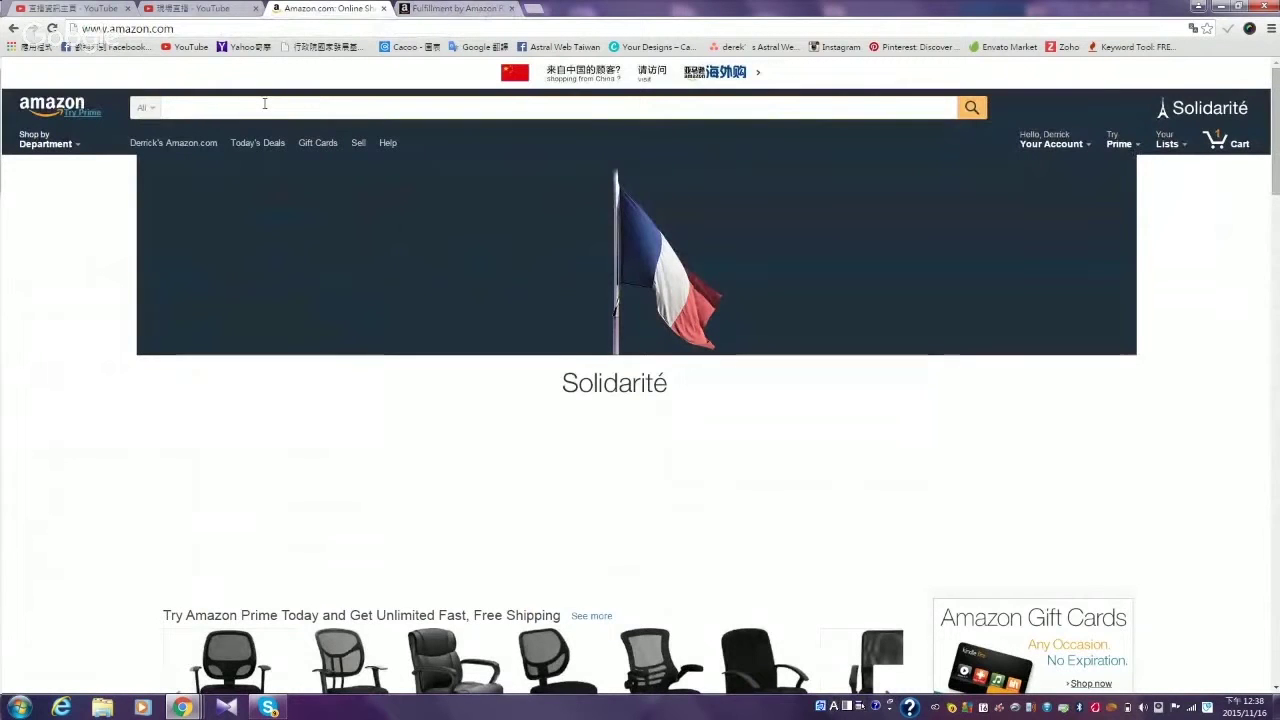
pyautogui.write('bas')
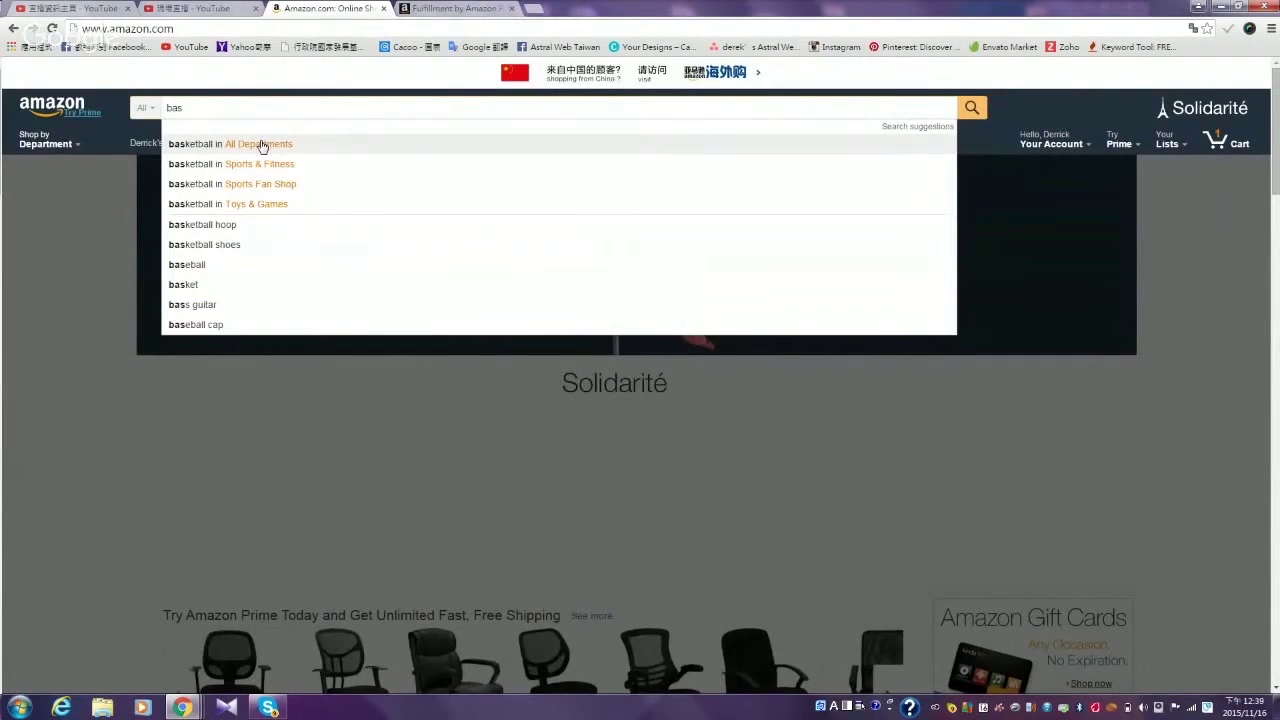
pyautogui.click(261, 141)
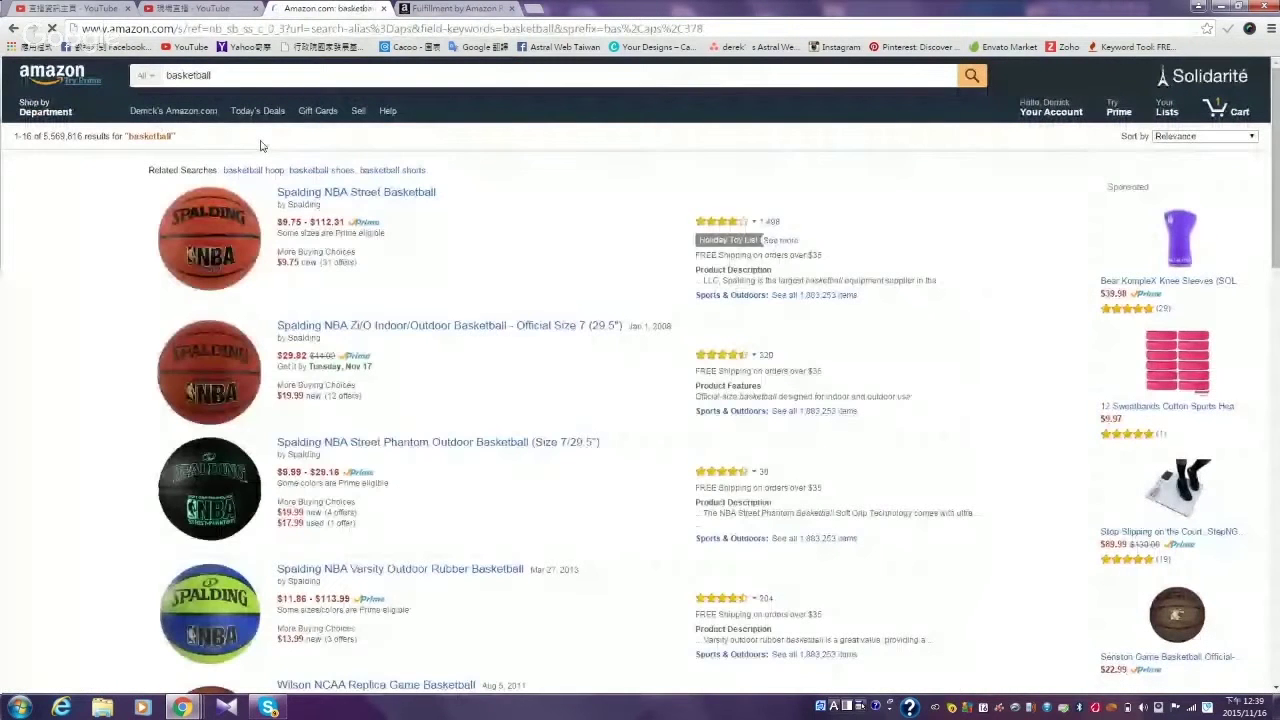
pyautogui.click(305, 194)
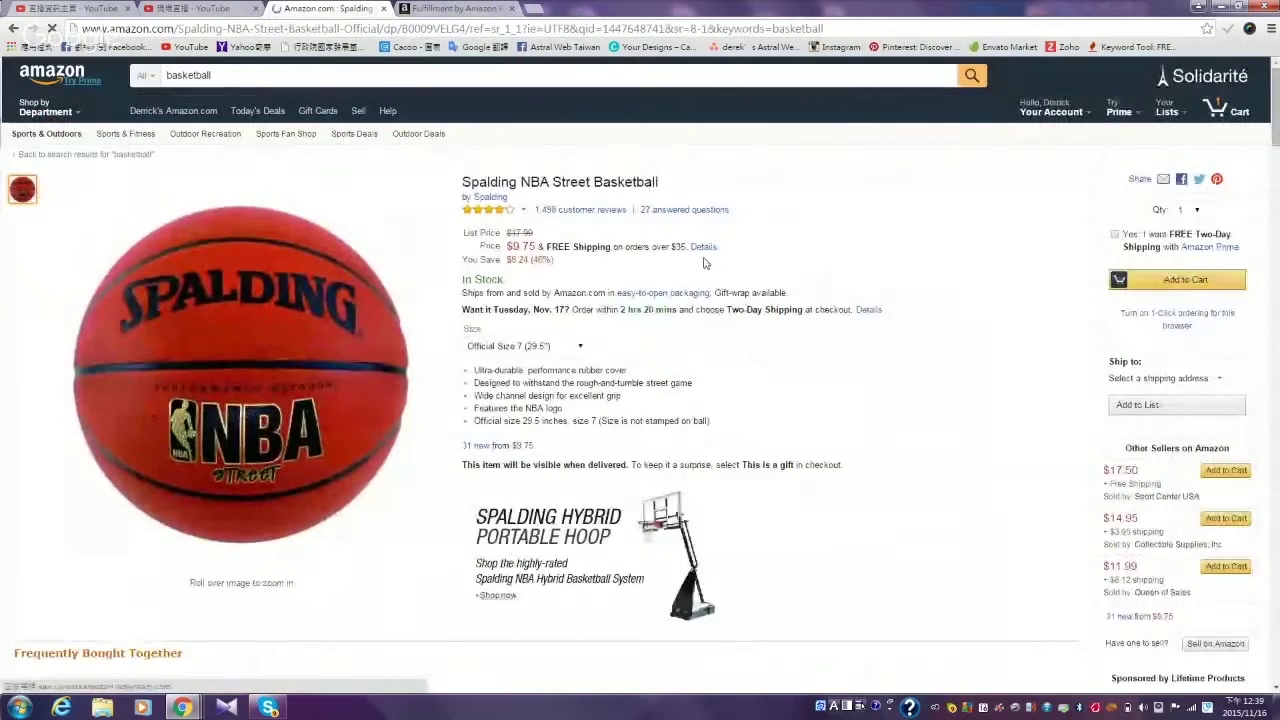
# Copy the basketball's ASIN from the Product Details section of its product page.
pyautogui.moveTo(405, 218)
pyautogui.scroll(-3, 622, 195)
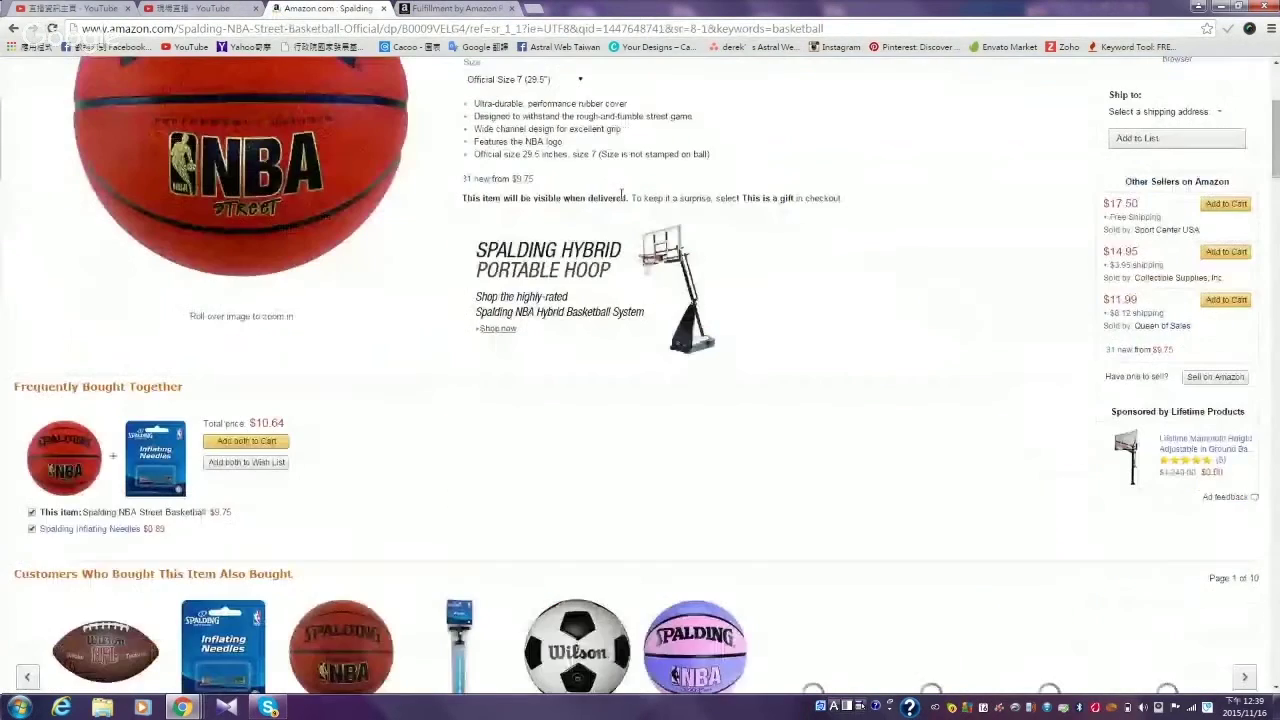
pyautogui.scroll(-9, 622, 195)
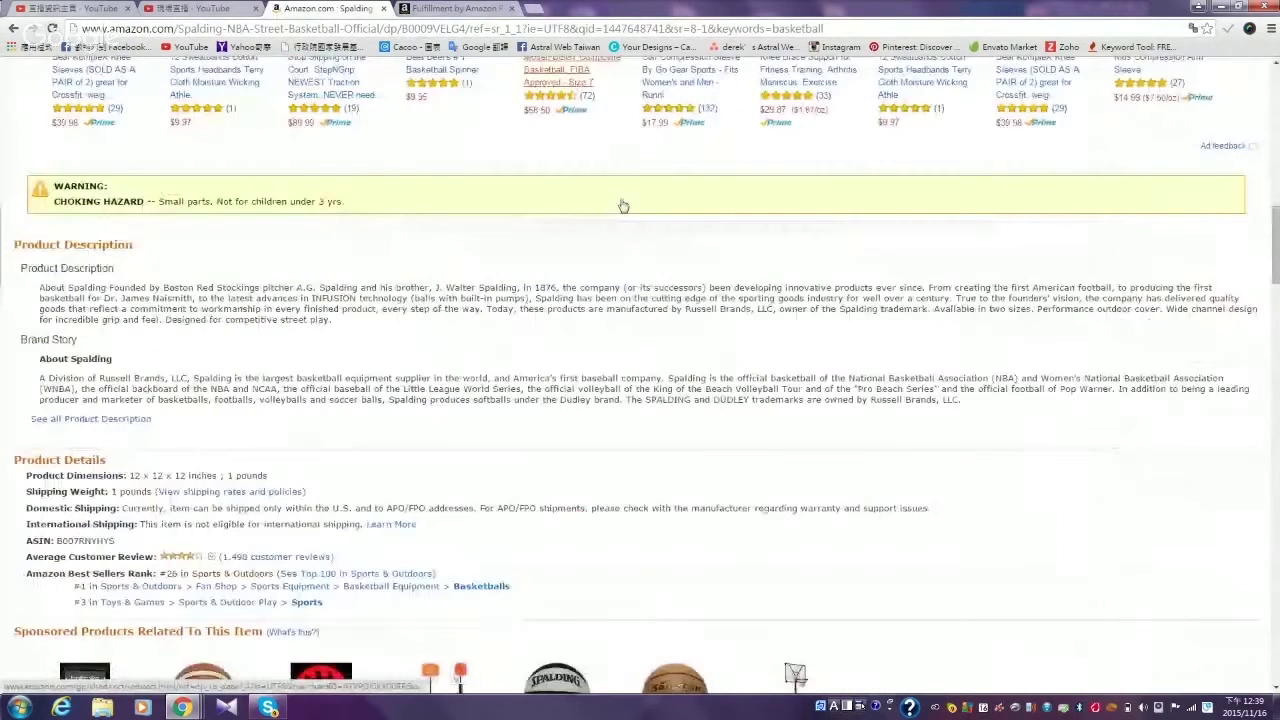
pyautogui.scroll(-2, 622, 205)
pyautogui.moveTo(14, 259); pyautogui.dragTo(115, 261)
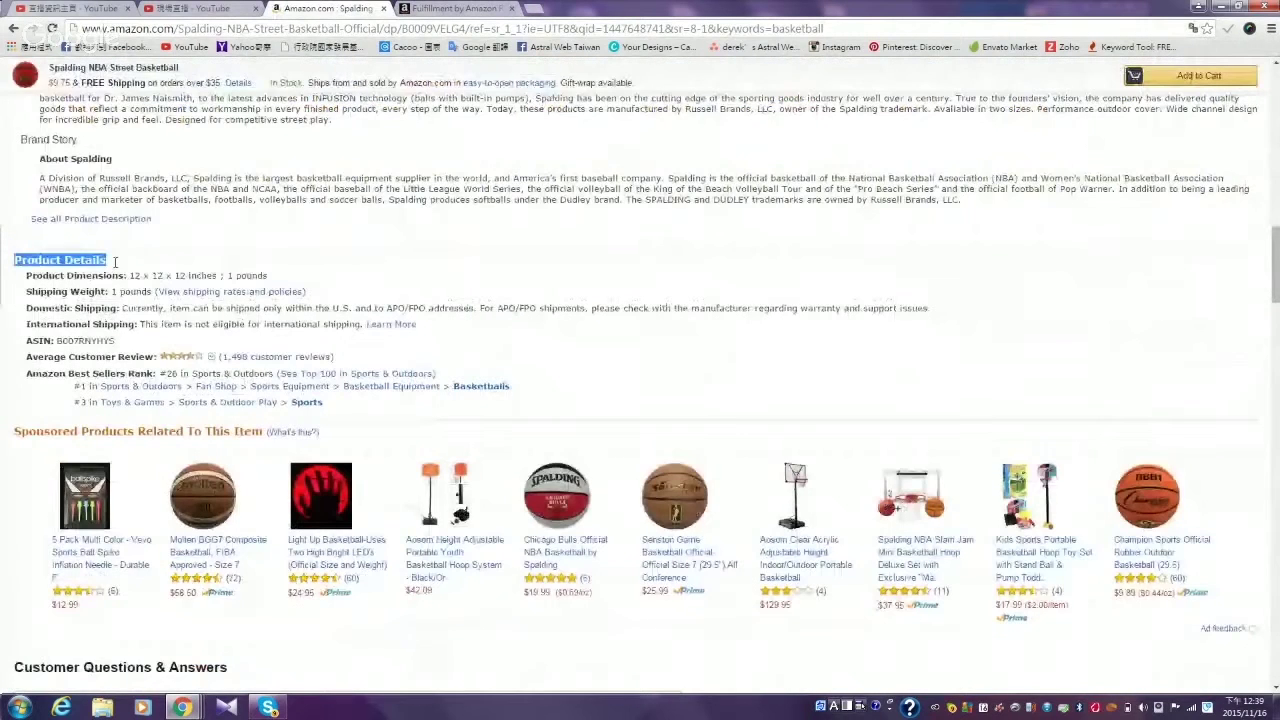
pyautogui.moveTo(26, 340); pyautogui.dragTo(112, 344)
pyautogui.rightClick(110, 346)
pyautogui.click(112, 349)
# Look up the copied ASIN in the FBA Revenue Calculator and select Spalding NBA Street Basketball - Official Size 7 (29.5").
pyautogui.click(456, 8)
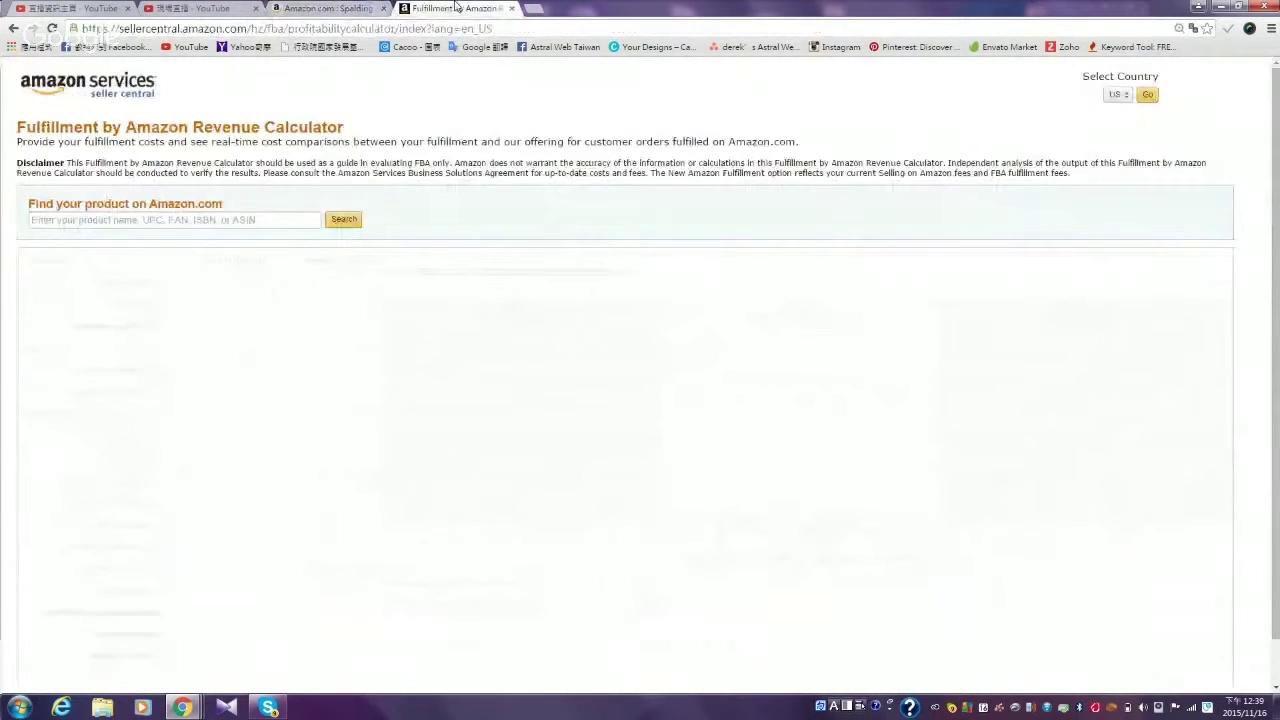
pyautogui.click(230, 220)
pyautogui.rightClick(230, 222)
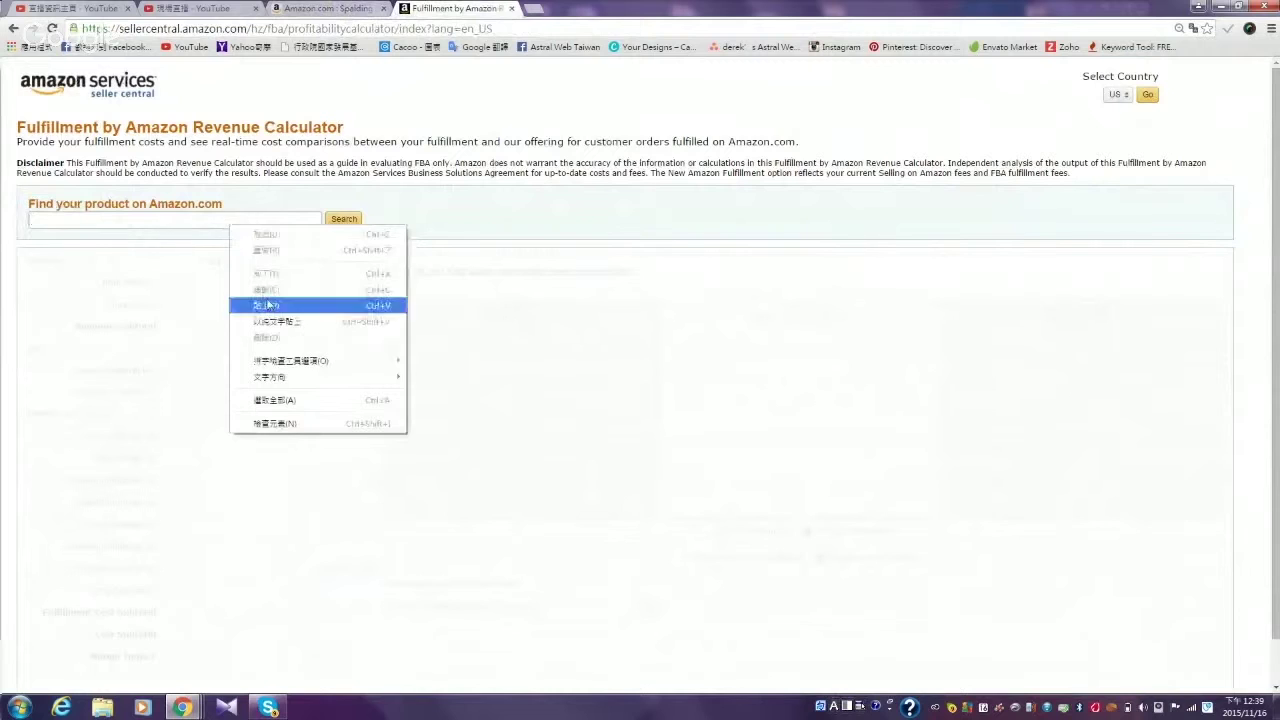
pyautogui.click(267, 305)
pyautogui.click(349, 218)
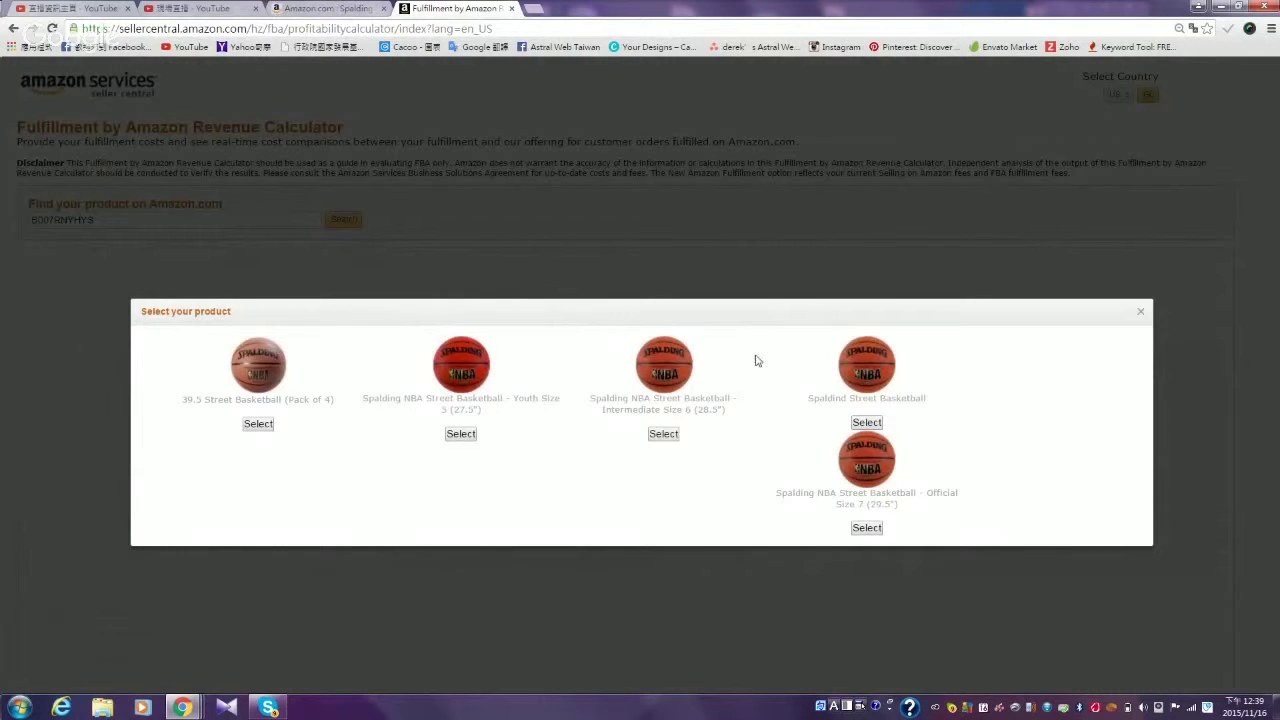
pyautogui.click(867, 528)
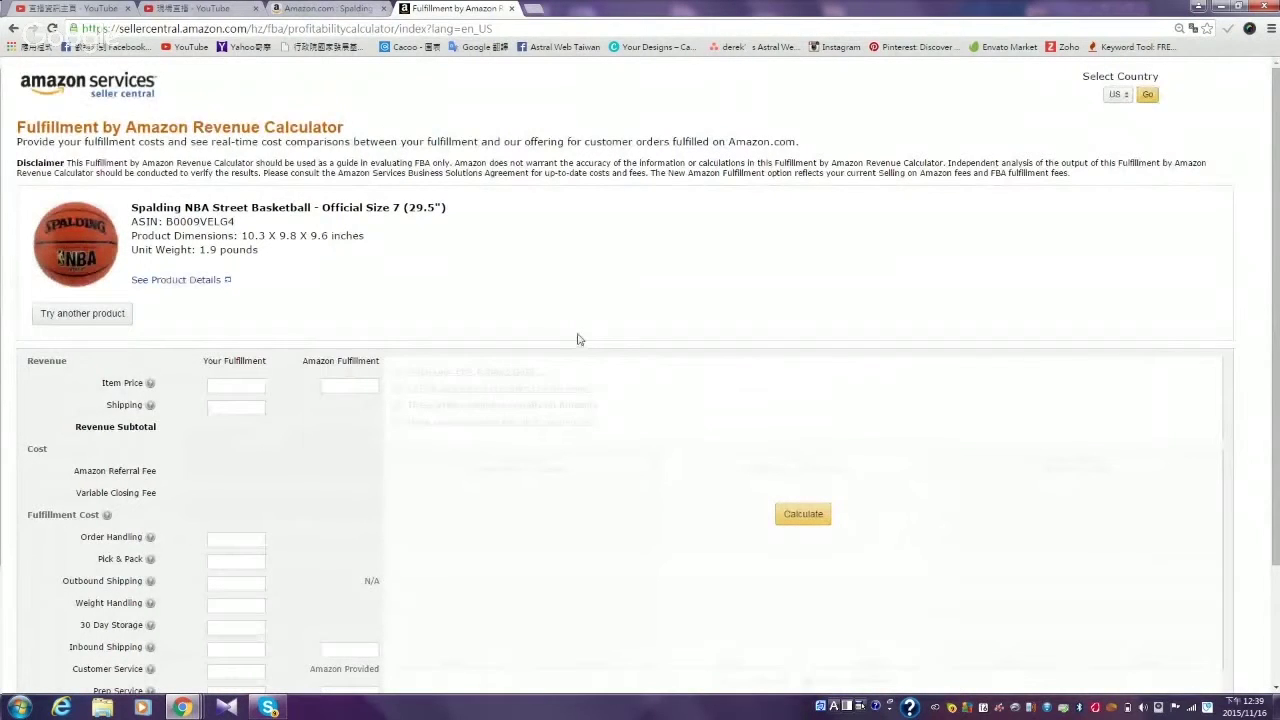
# Examine the product summary and the revenue and cost fields under Your Fulfillment and Amazon Fulfillment.
pyautogui.scroll(-1, 590, 320)
pyautogui.scroll(-1, 511, 251)
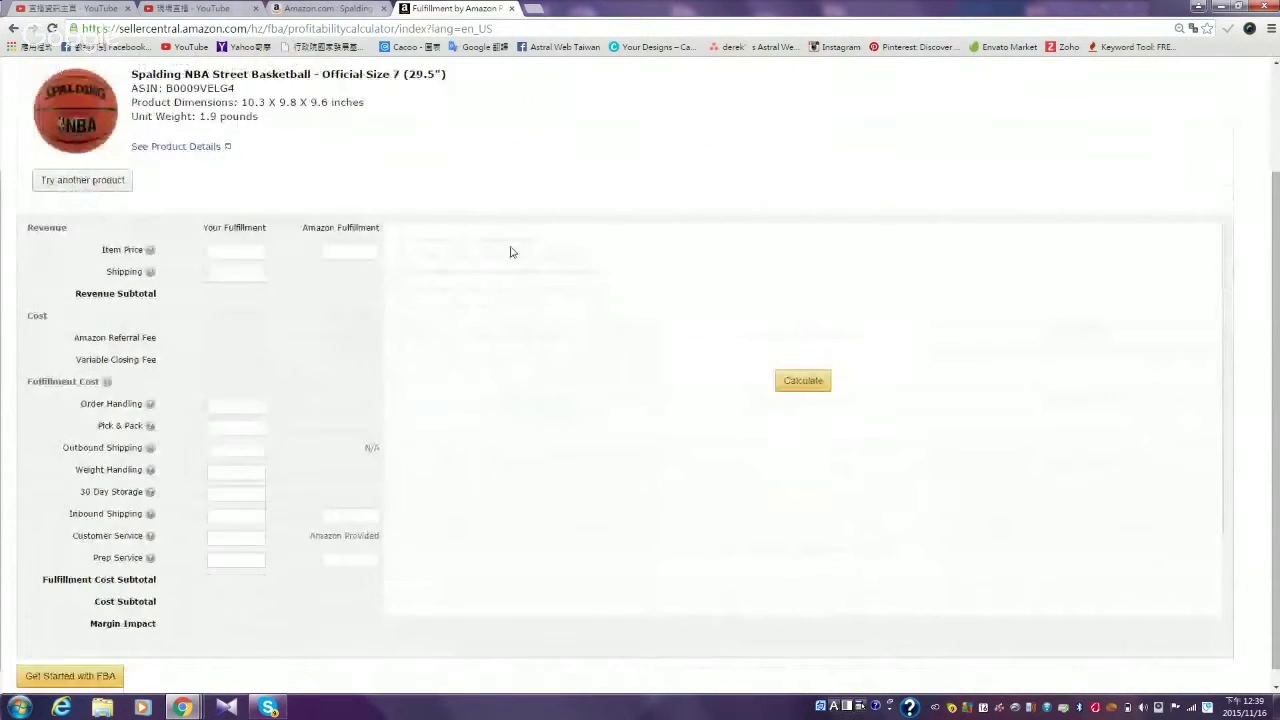
pyautogui.scroll(1, 511, 251)
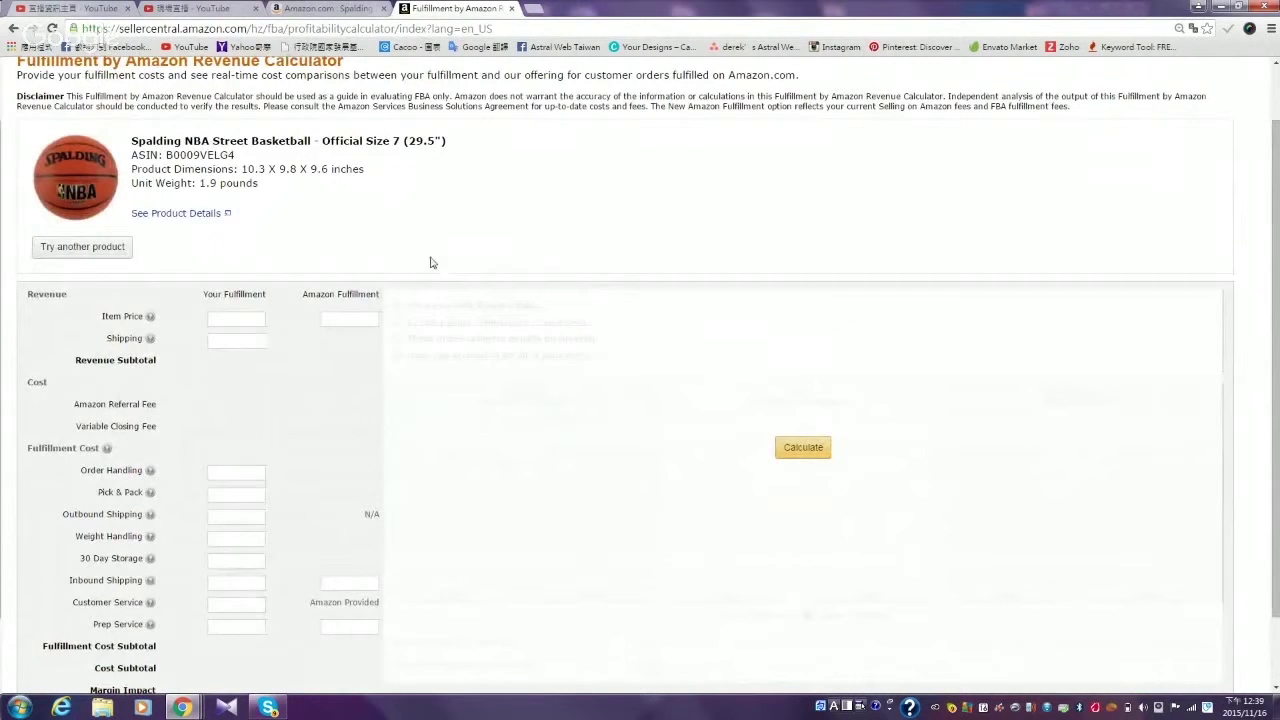
pyautogui.scroll(-1, 430, 263)
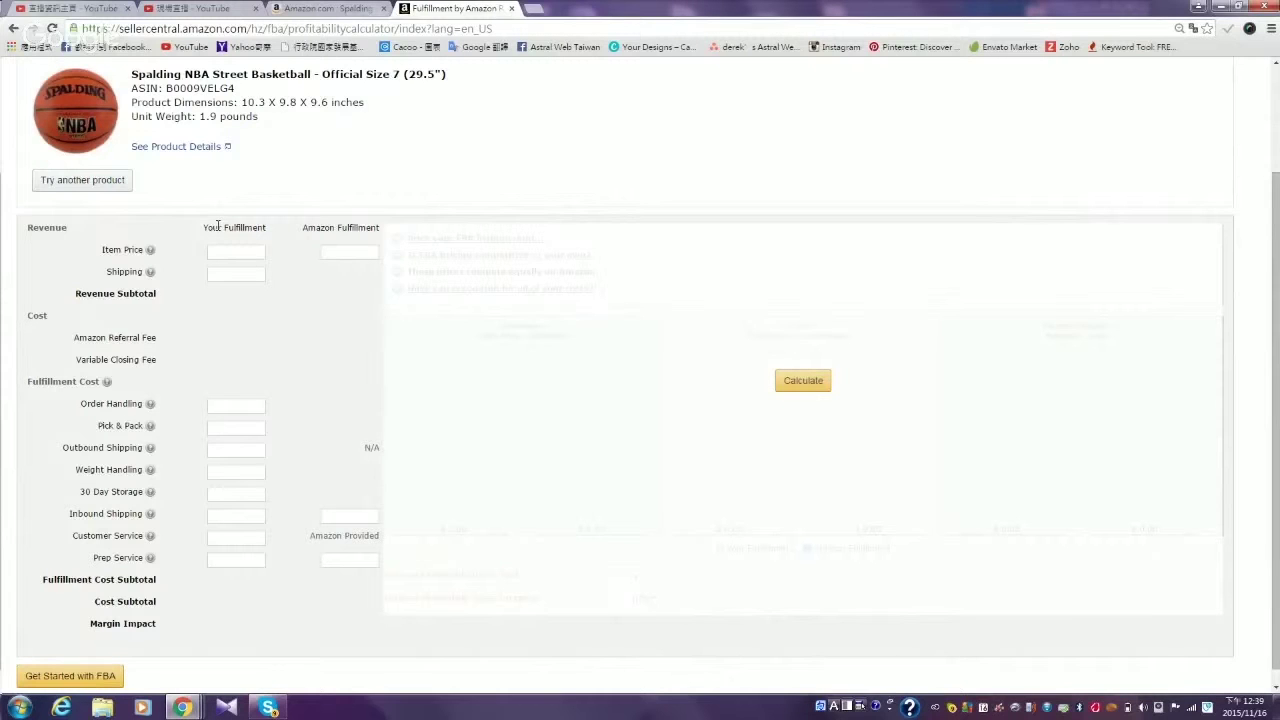
pyautogui.moveTo(204, 227); pyautogui.dragTo(265, 632)
pyautogui.click(253, 183)
pyautogui.moveTo(203, 228); pyautogui.dragTo(251, 569)
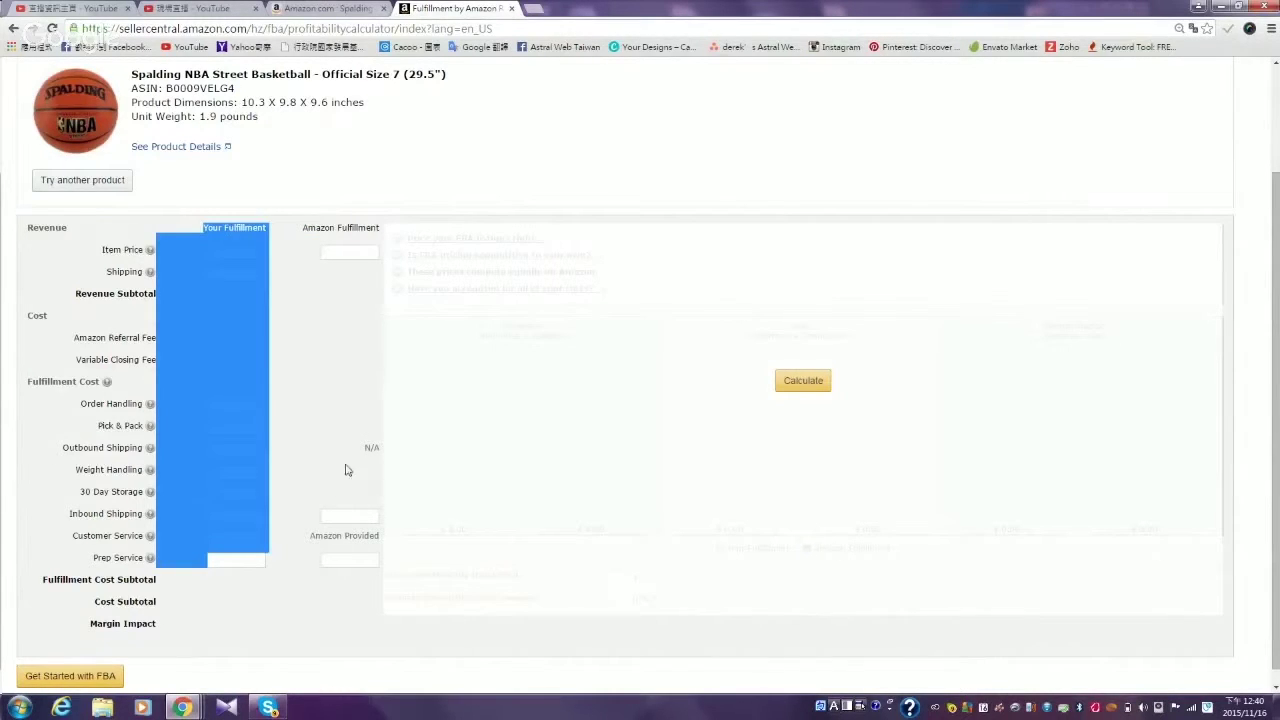
pyautogui.click(318, 195)
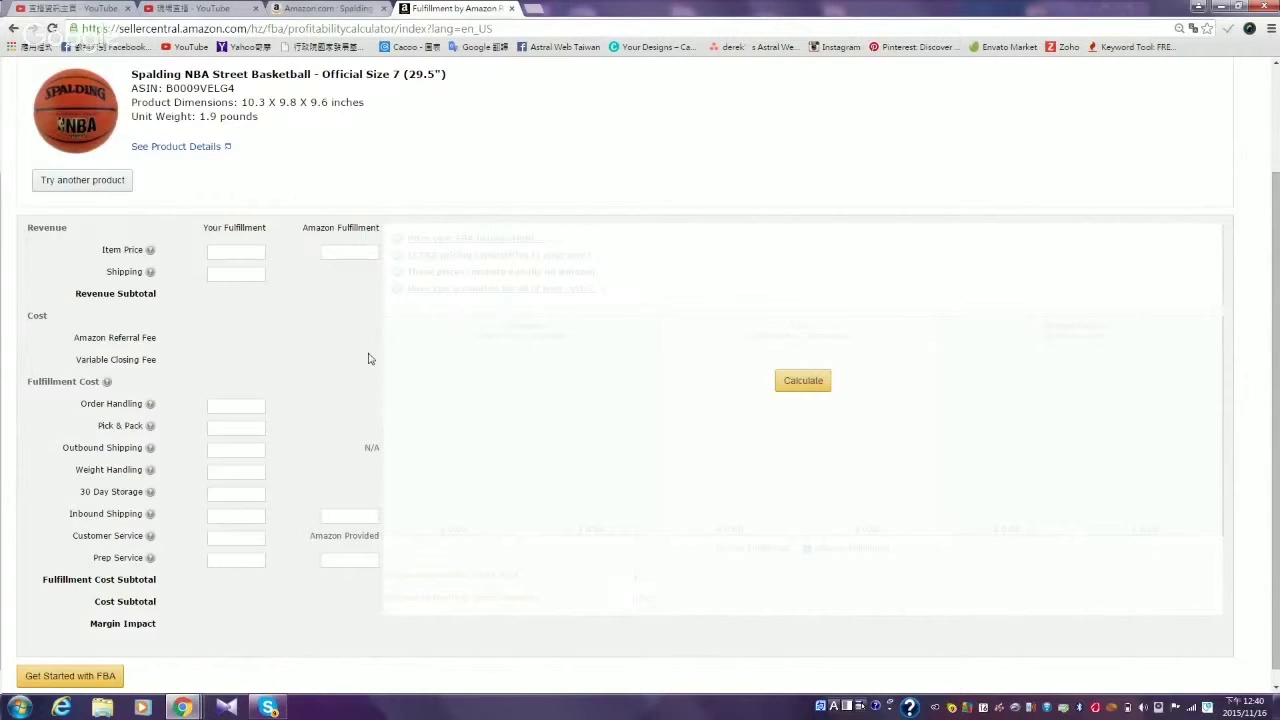
# Set the item price to 15 for Amazon Fulfillment and 13 for Your Fulfillment, with 2 for Your Fulfillment shipping.
pyautogui.click(355, 254)
pyautogui.write('15')
pyautogui.click(227, 254)
pyautogui.write('13')
pyautogui.click(258, 273)
pyautogui.write('2')
# Set each Your Fulfillment cost from Order Handling through Customer Service to 1, and Amazon Fulfillment's Inbound Shipping to 1.
pyautogui.click(255, 406)
pyautogui.write('11')
pyautogui.write('1')
pyautogui.click(233, 517)
pyautogui.write('1')
pyautogui.click(350, 517)
pyautogui.write('1')
pyautogui.click(253, 538)
pyautogui.moveTo(313, 535); pyautogui.dragTo(380, 537)
pyautogui.click(377, 538)
# Set Prep Service to 0.2 for both fulfillment methods and calculate the comparison.
pyautogui.click(255, 560)
pyautogui.write('0.2')
pyautogui.click(346, 560)
pyautogui.write('0.2')
pyautogui.click(806, 382)
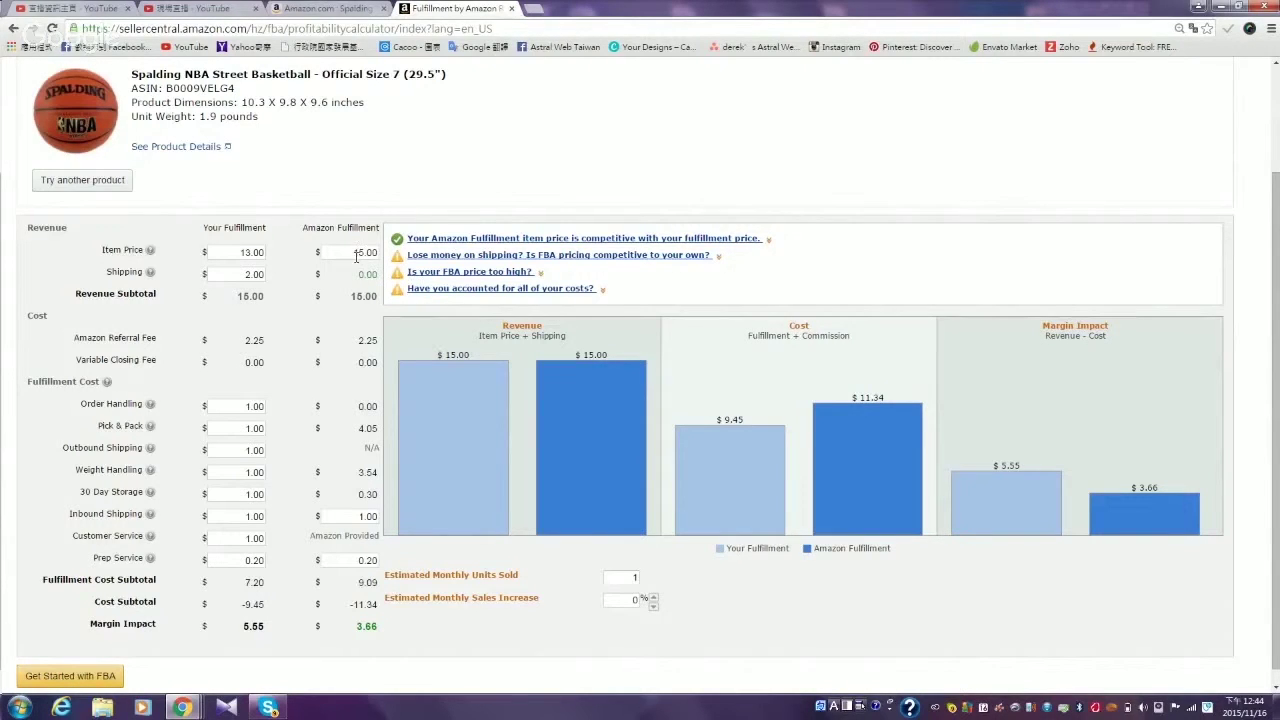
# Review the Amazon Fulfillment revenue subtotal, referral fee, Pick & Pack, Weight Handling and 30 Day Storage amounts.
pyautogui.moveTo(348, 296); pyautogui.dragTo(378, 296)
pyautogui.moveTo(73, 338); pyautogui.dragTo(153, 339)
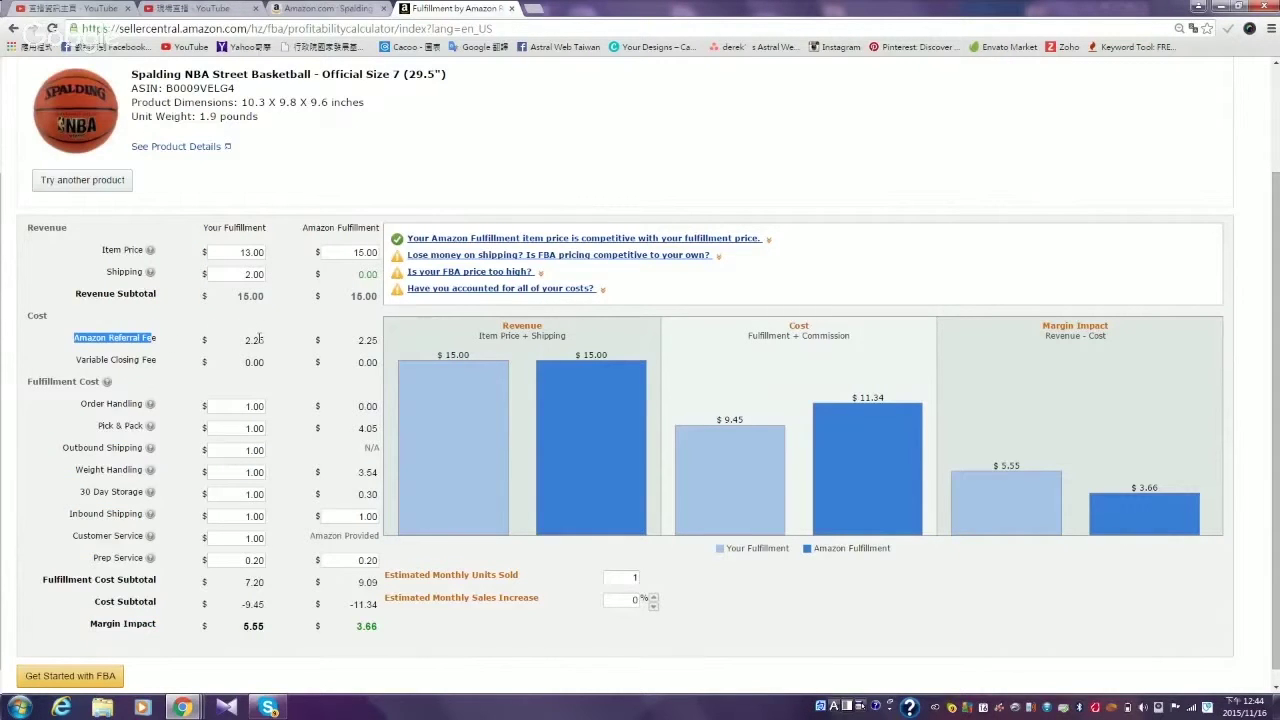
pyautogui.scroll(-1, 342, 343)
pyautogui.click(325, 388)
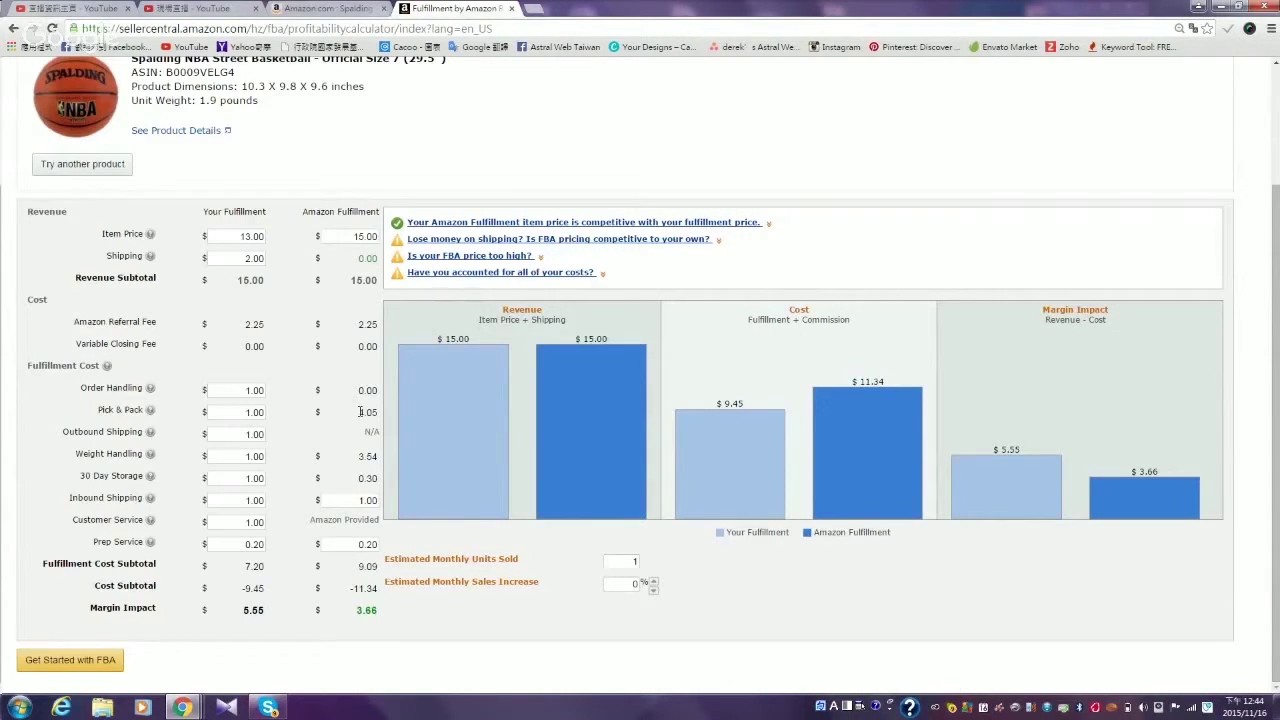
pyautogui.moveTo(358, 412); pyautogui.dragTo(374, 412)
pyautogui.moveTo(358, 456); pyautogui.dragTo(372, 456)
pyautogui.click(376, 457)
pyautogui.moveTo(343, 476); pyautogui.dragTo(375, 479)
pyautogui.click(375, 480)
pyautogui.moveTo(375, 480); pyautogui.dragTo(357, 484)
# Check the Amazon Fulfillment cost subtotal and compare the Margin Impact of both fulfillment methods.
pyautogui.moveTo(350, 588); pyautogui.dragTo(375, 588)
pyautogui.click(357, 610)
pyautogui.moveTo(357, 610); pyautogui.dragTo(377, 611)
pyautogui.click(381, 613)
pyautogui.moveTo(241, 610); pyautogui.dragTo(265, 611)
pyautogui.click(265, 611)
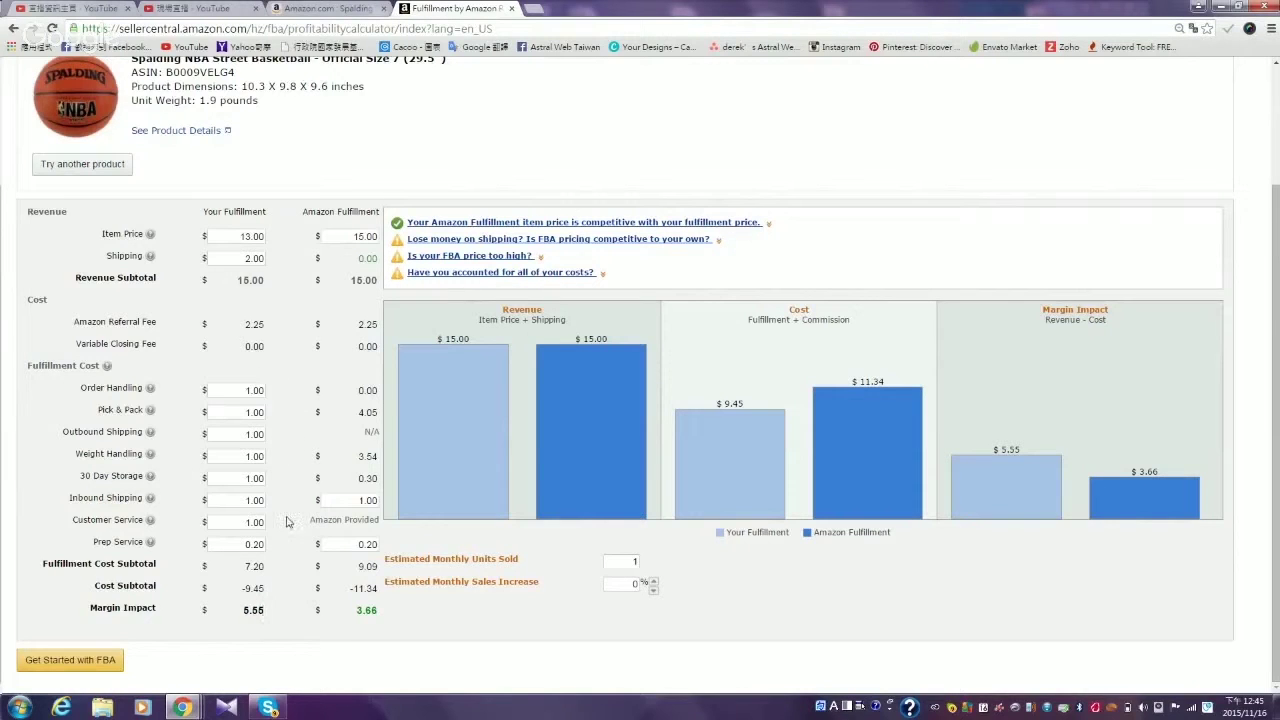